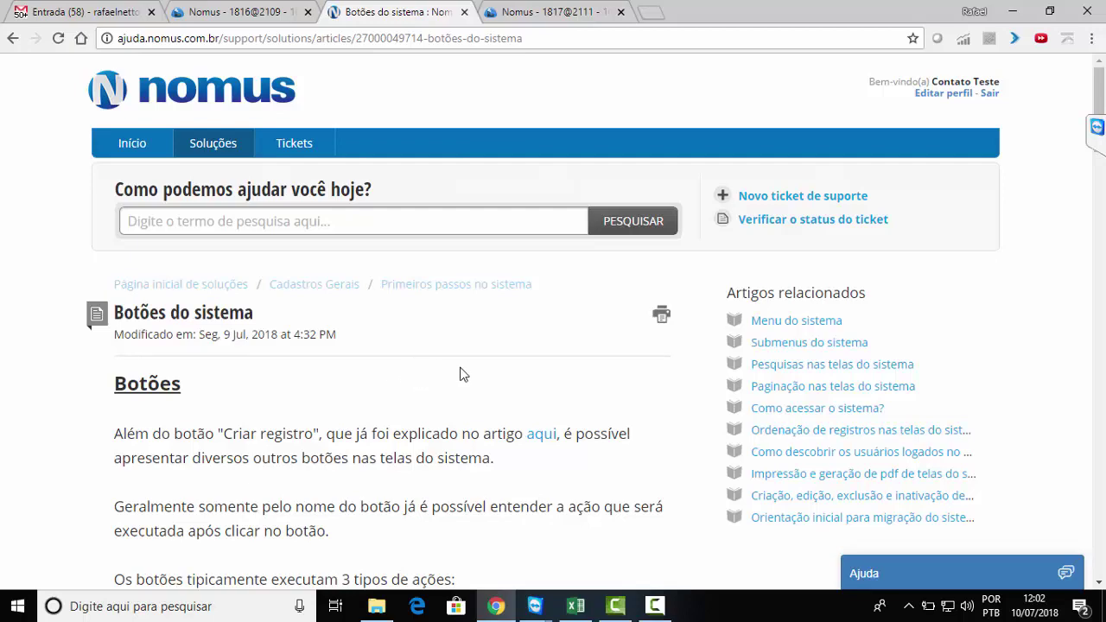
- Read the "Botões do sistema" help article's introduction, its three button action types, and the example of acting on selected records
scroll(459, 375, down, 1)
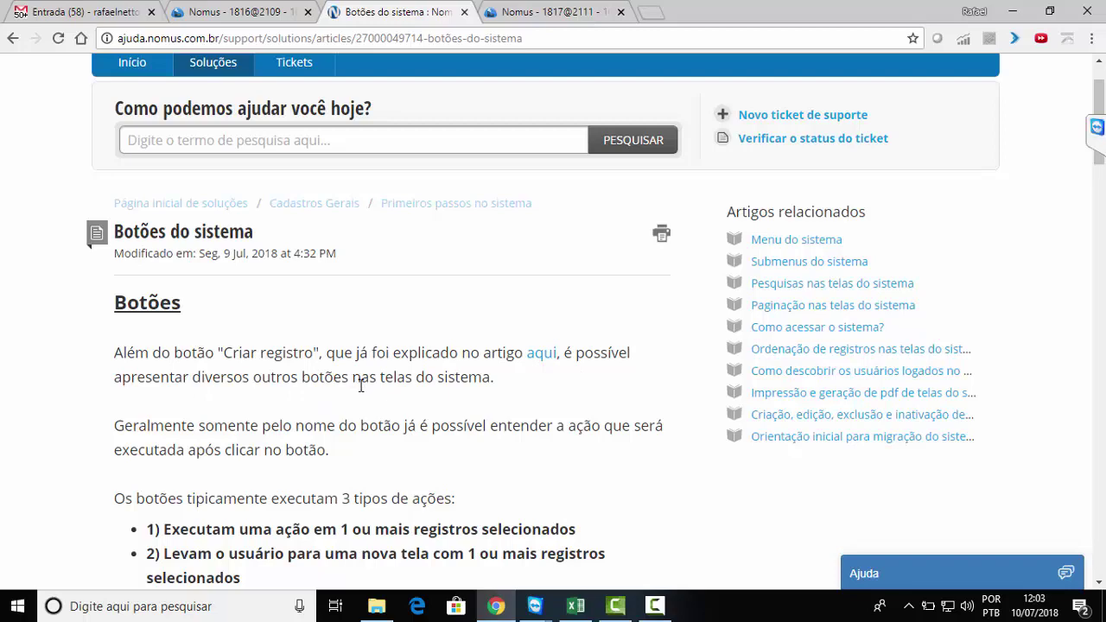
scroll(363, 385, down, 1)
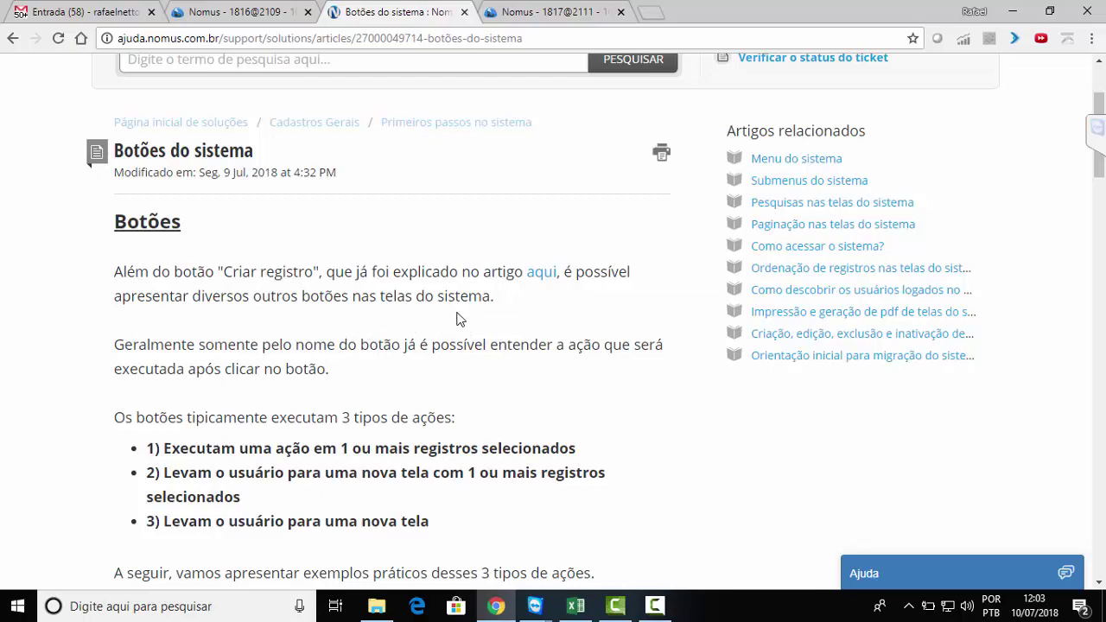
scroll(458, 320, down, 1)
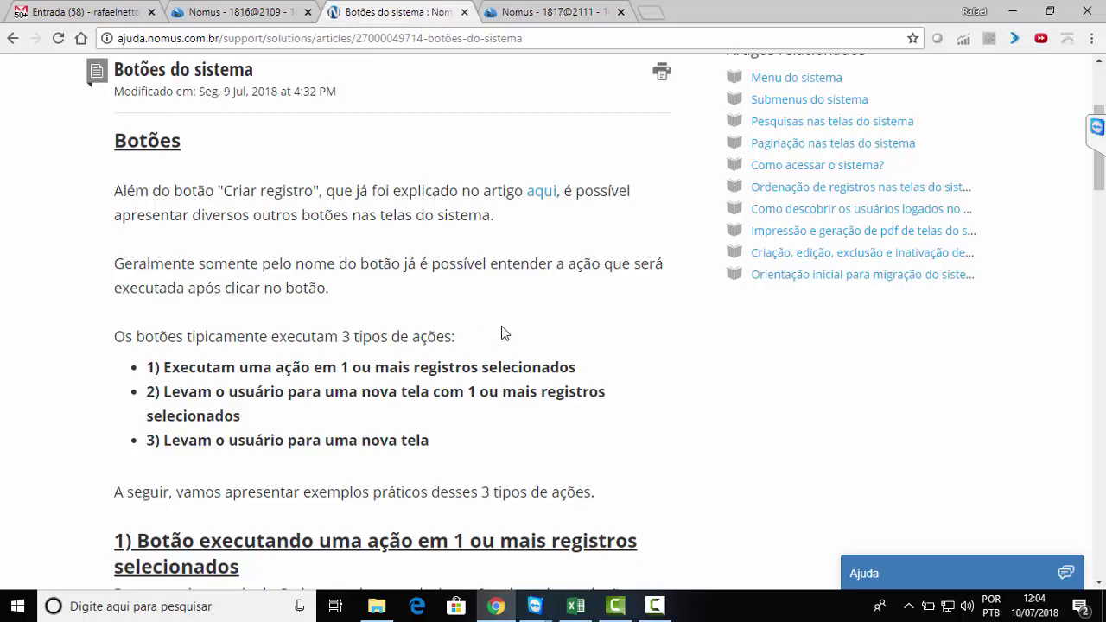
scroll(478, 344, down, 1)
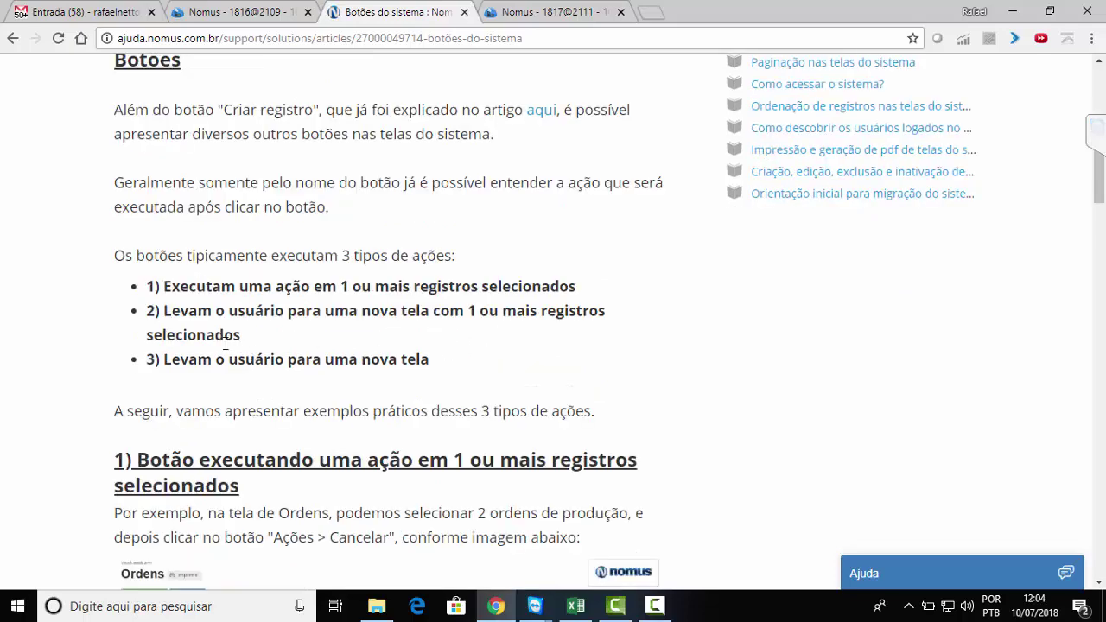
drag(163, 290, 573, 288)
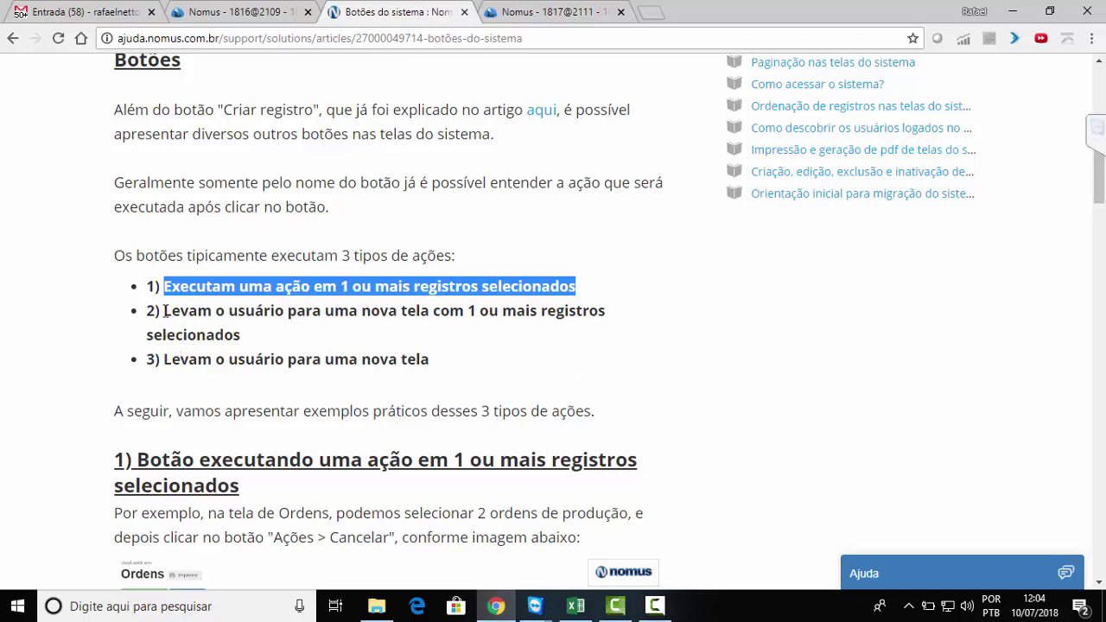
drag(164, 313, 607, 312)
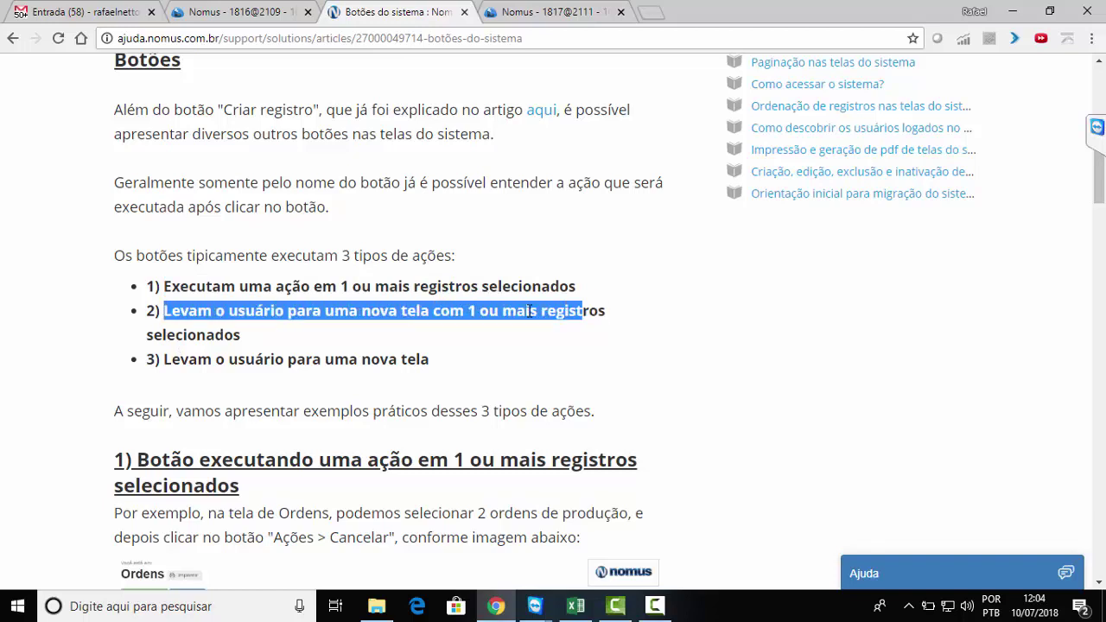
drag(530, 311, 288, 335)
click(535, 356)
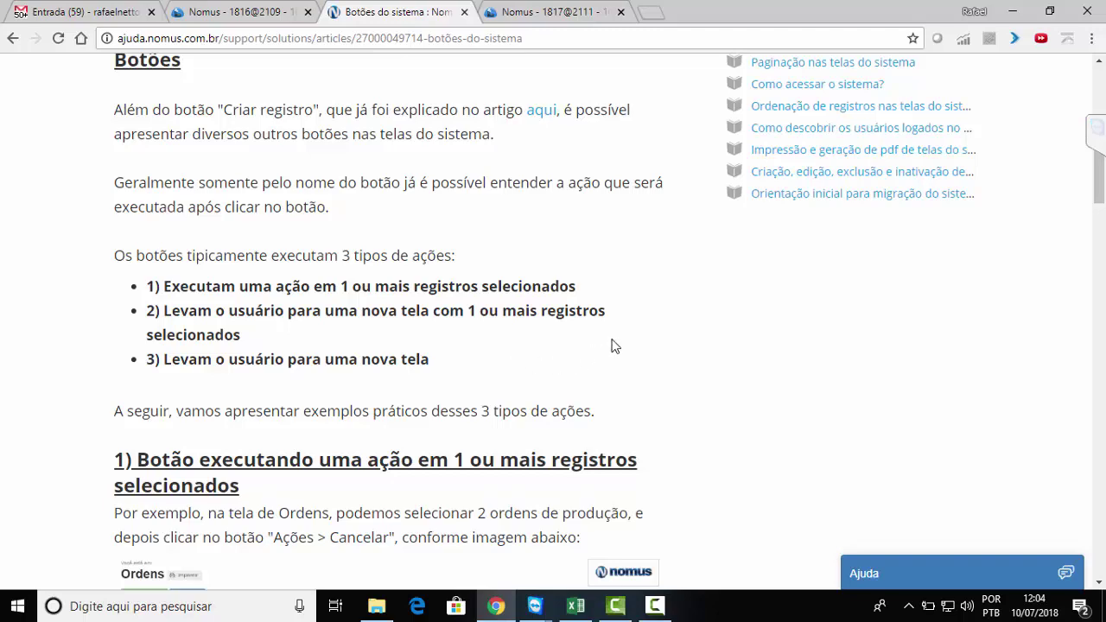
scroll(611, 345, down, 2)
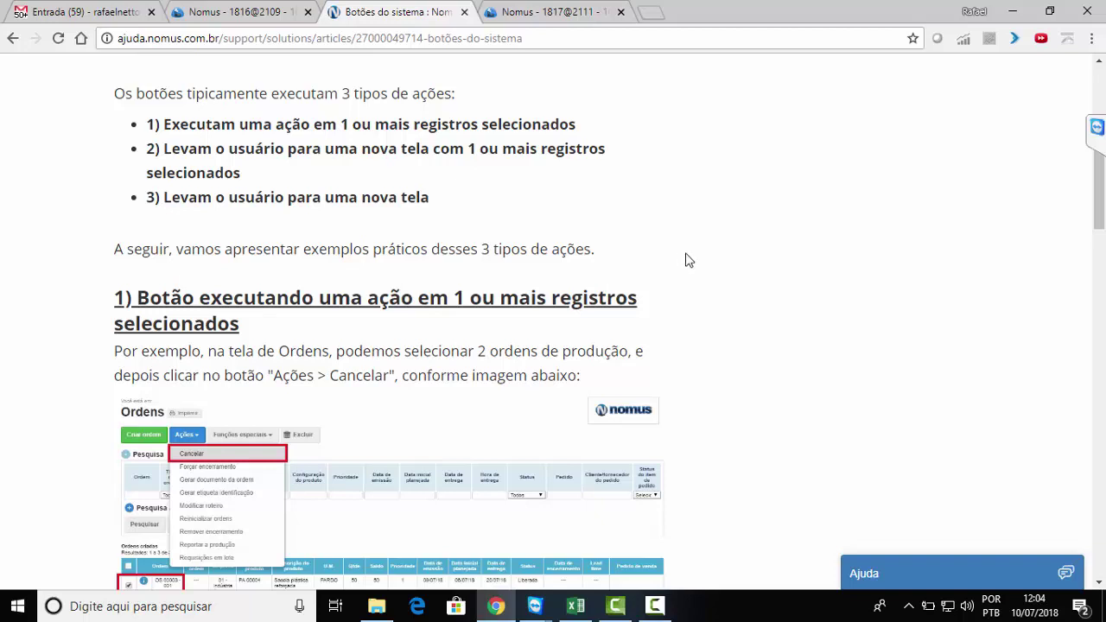
scroll(715, 250, down, 1)
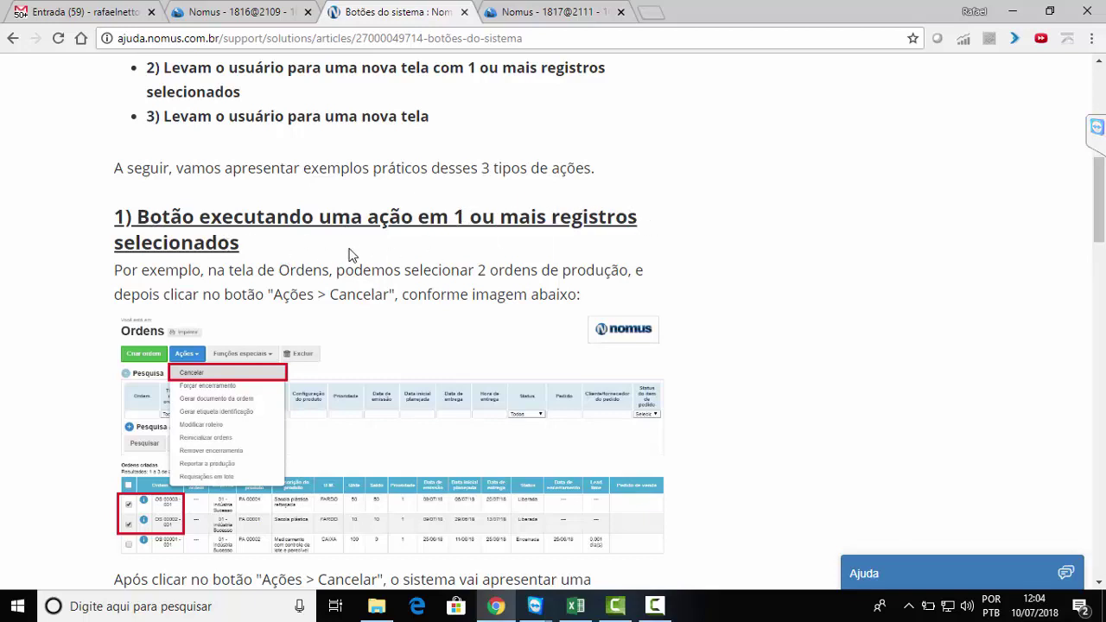
scroll(441, 260, down, 2)
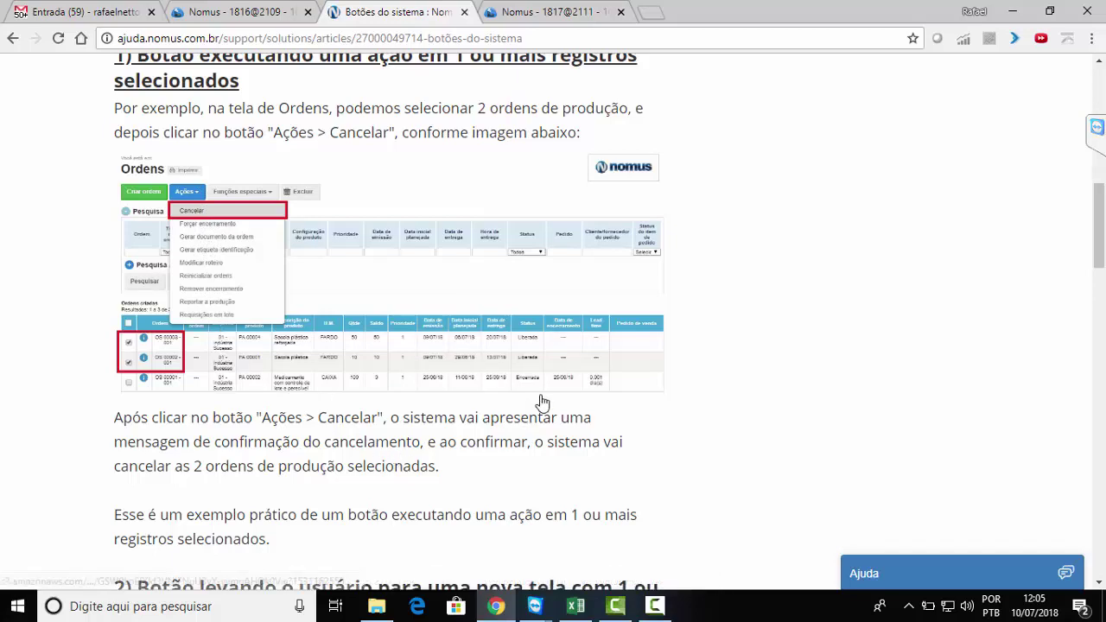
- Switch to Nomus ERP and open the Ordens screen through the quick access search
click(570, 16)
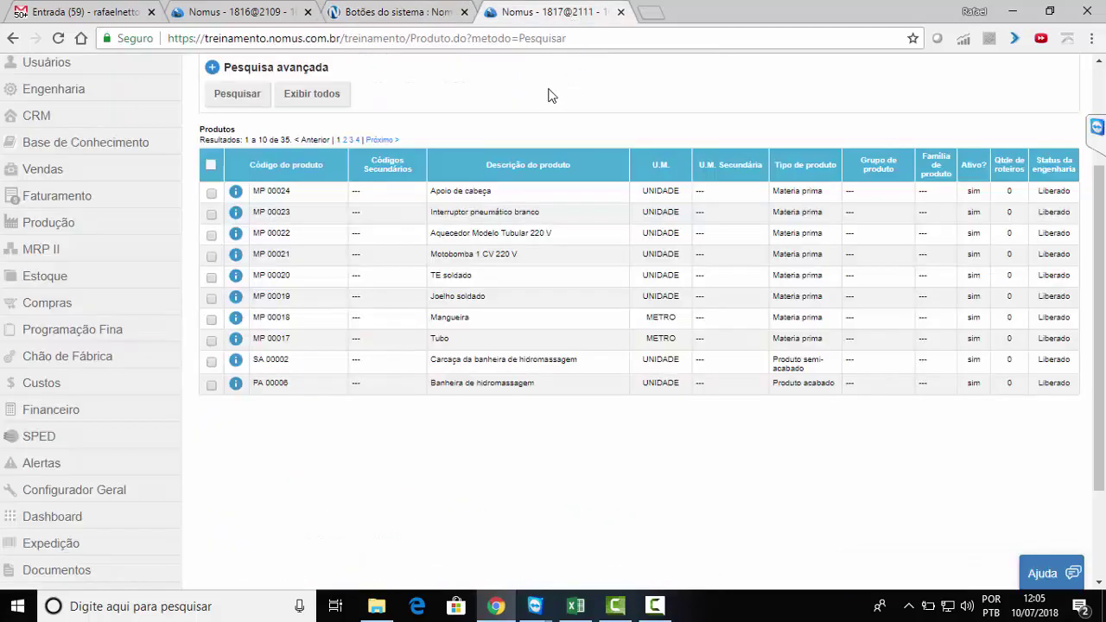
scroll(516, 229, up, 2)
text(Ordens)
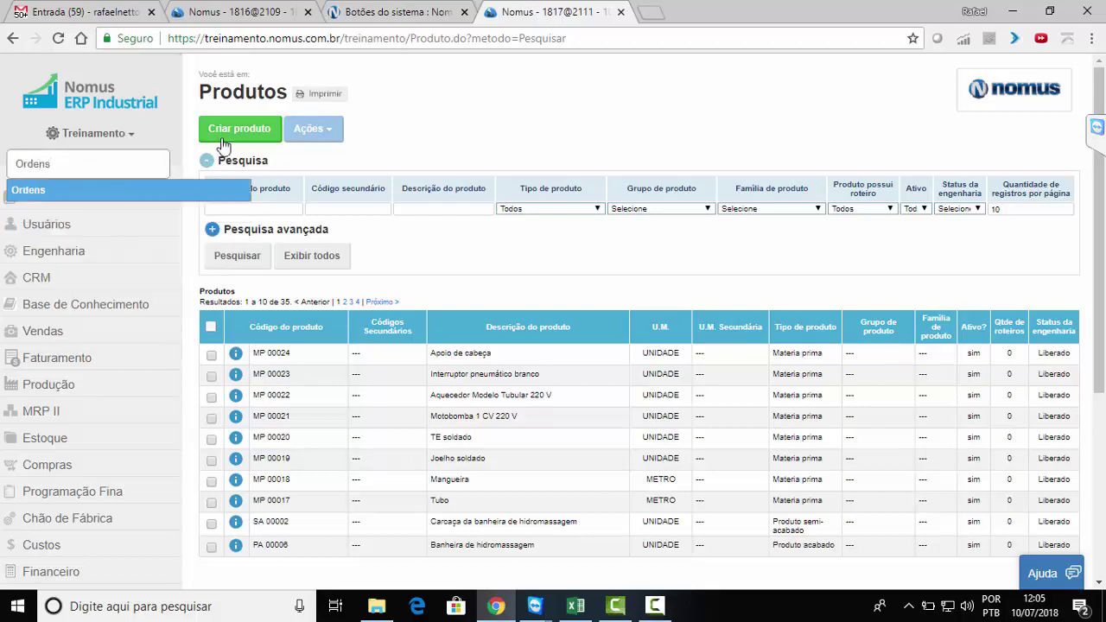
key(Return)
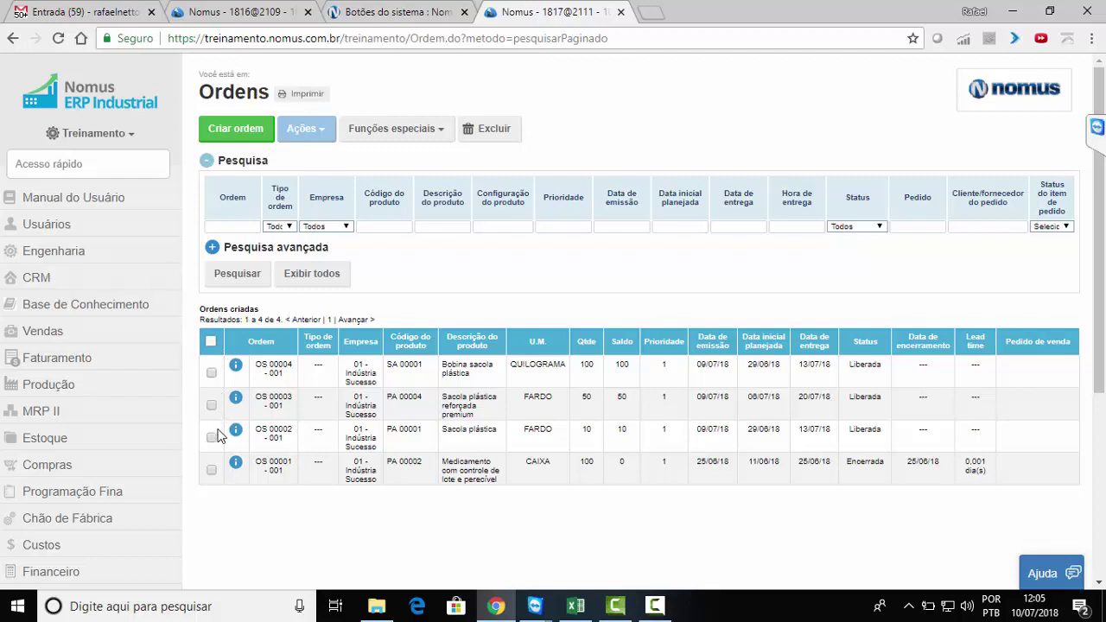
click(210, 344)
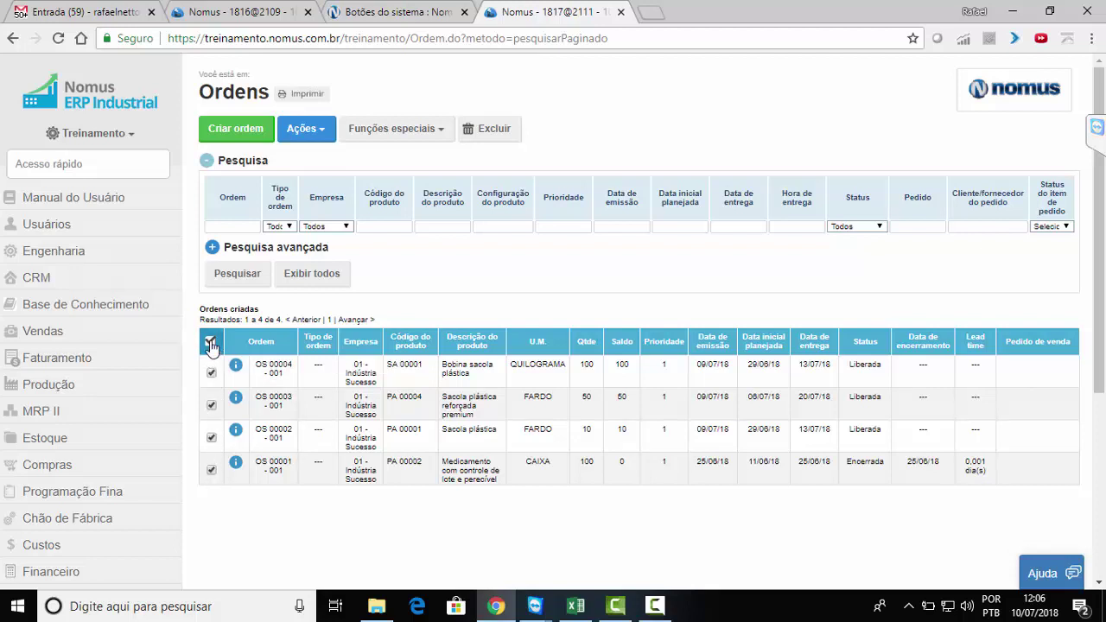
click(211, 343)
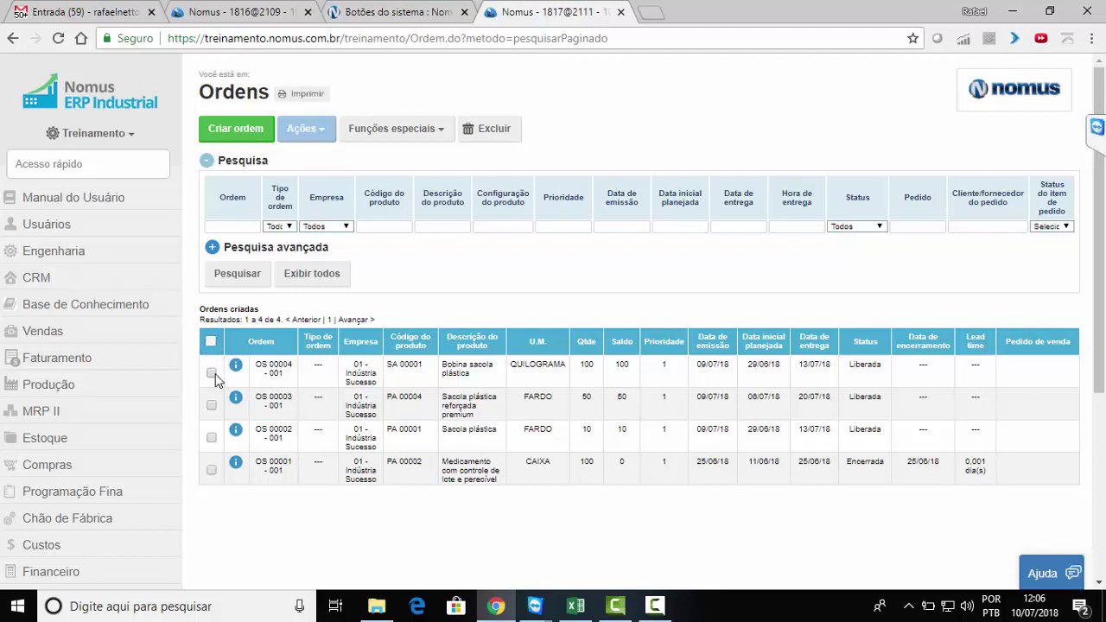
click(212, 372)
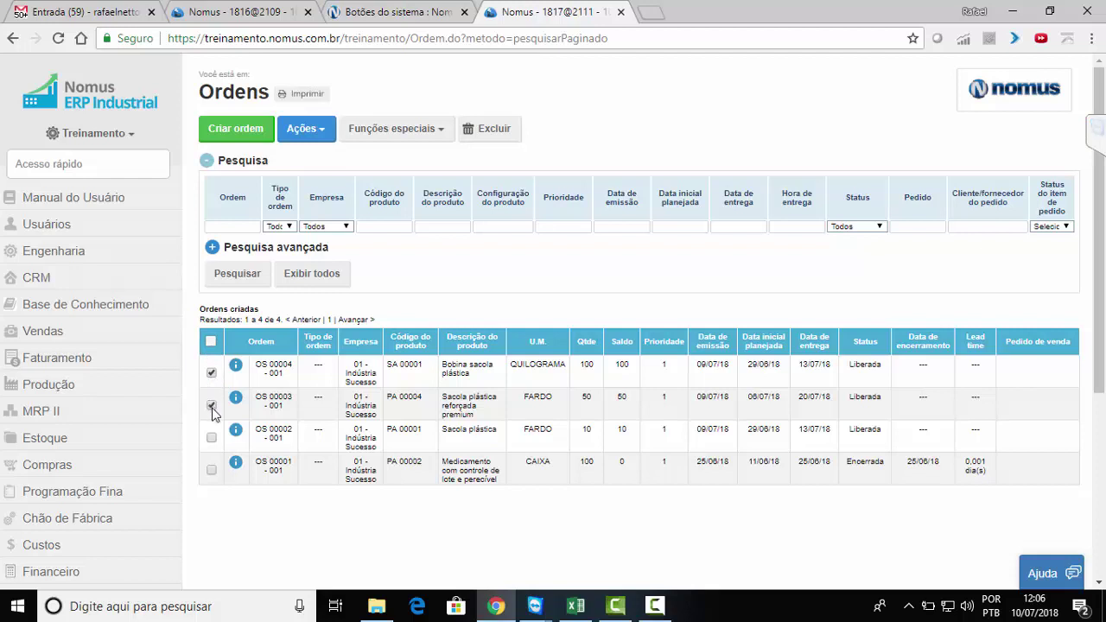
click(212, 374)
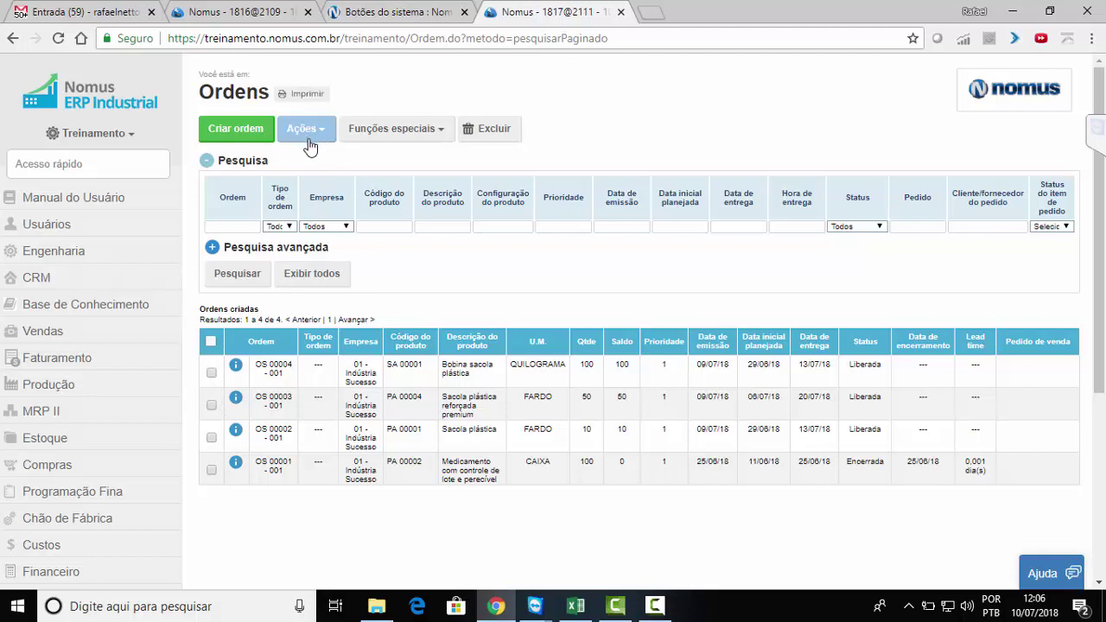
- Try to cancel the "Bobina sacola plástica" and "Sacola plástica reforçada premium" production orders together
click(213, 374)
click(211, 405)
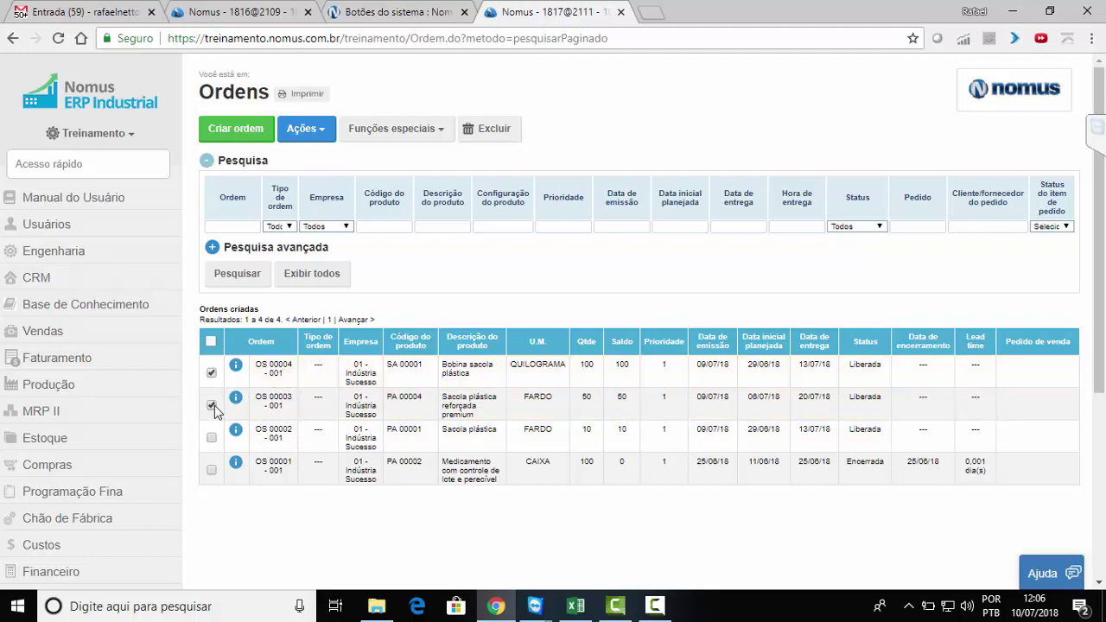
click(326, 135)
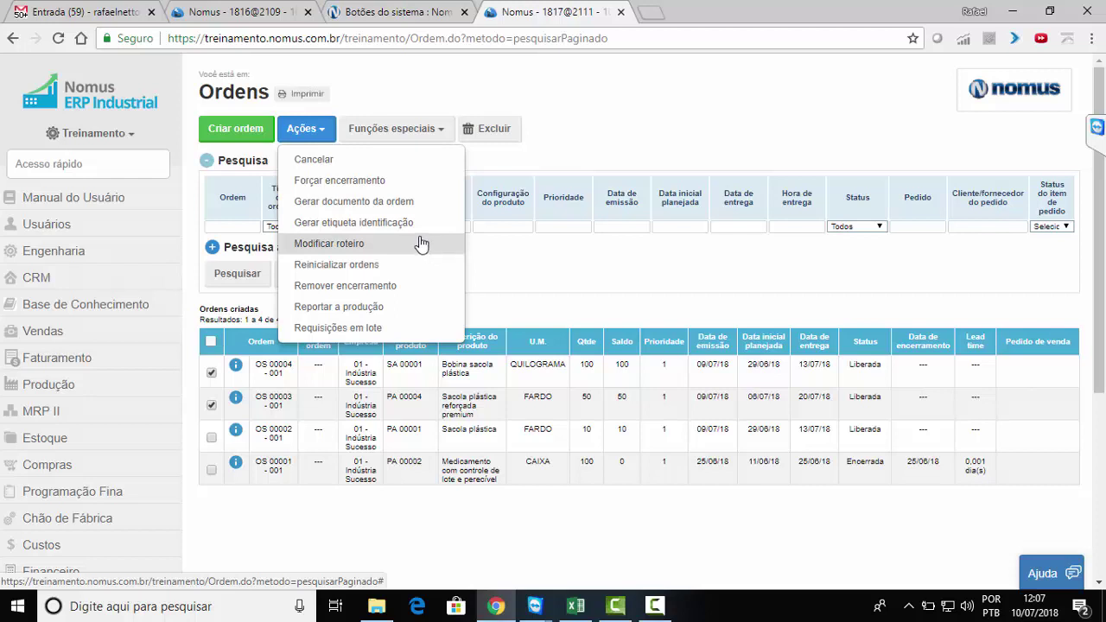
click(382, 164)
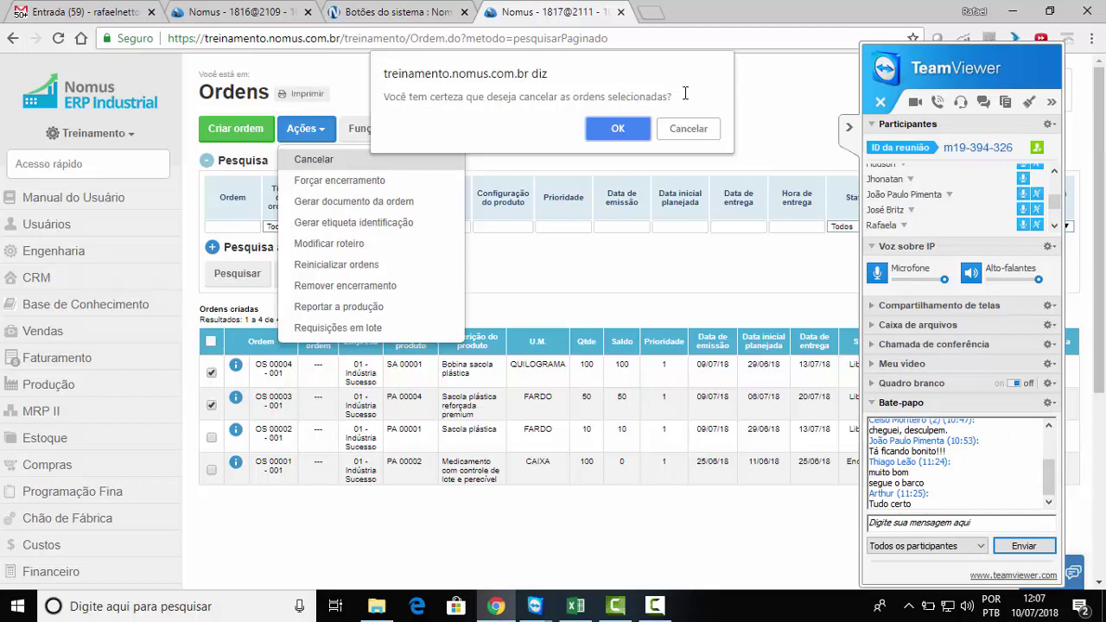
click(626, 136)
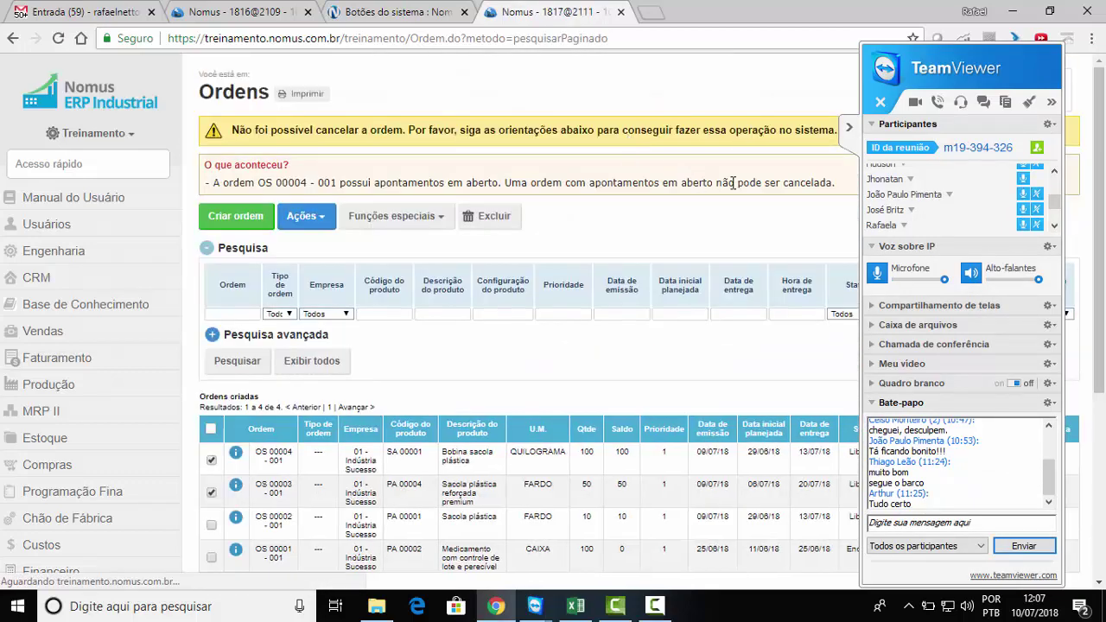
- Hide the TeamViewer panel and cancel only the "Sacola plástica reforçada premium" production order
click(851, 135)
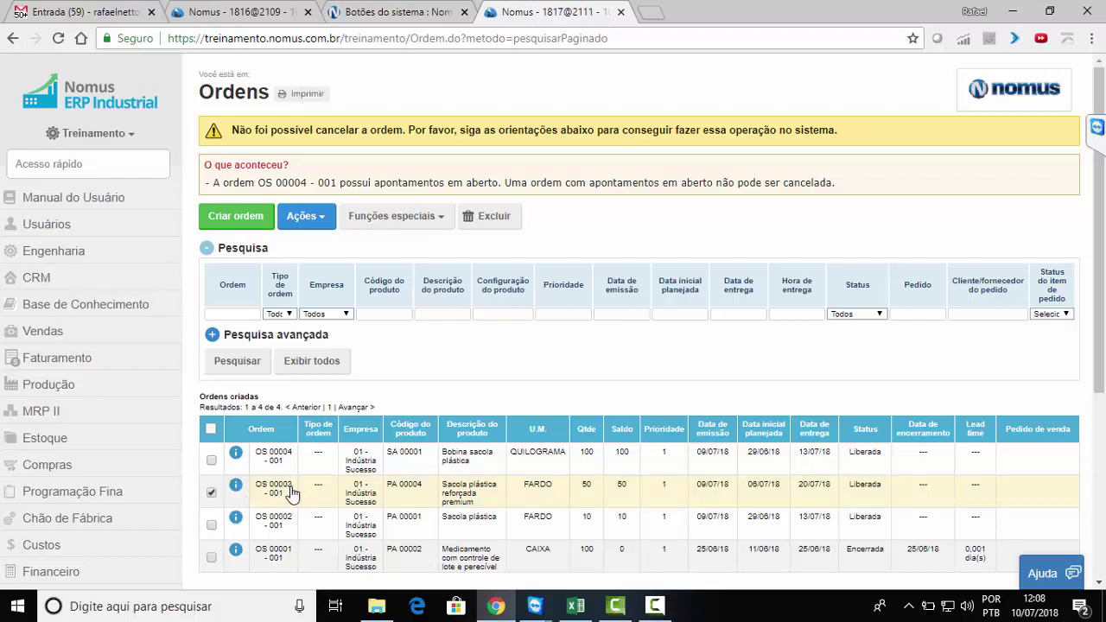
click(326, 222)
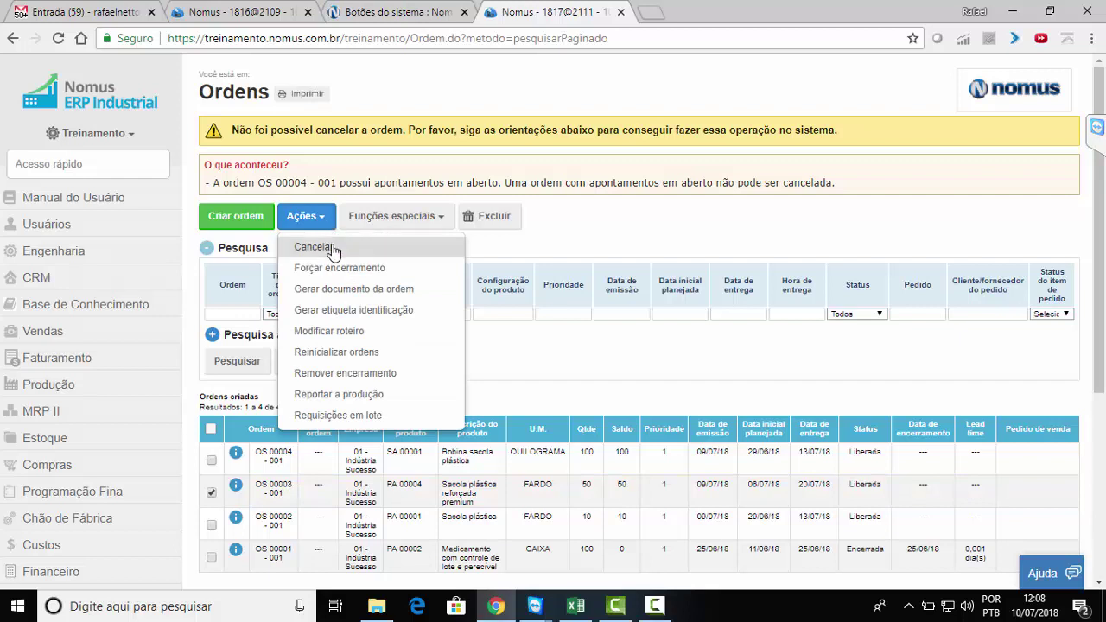
click(335, 251)
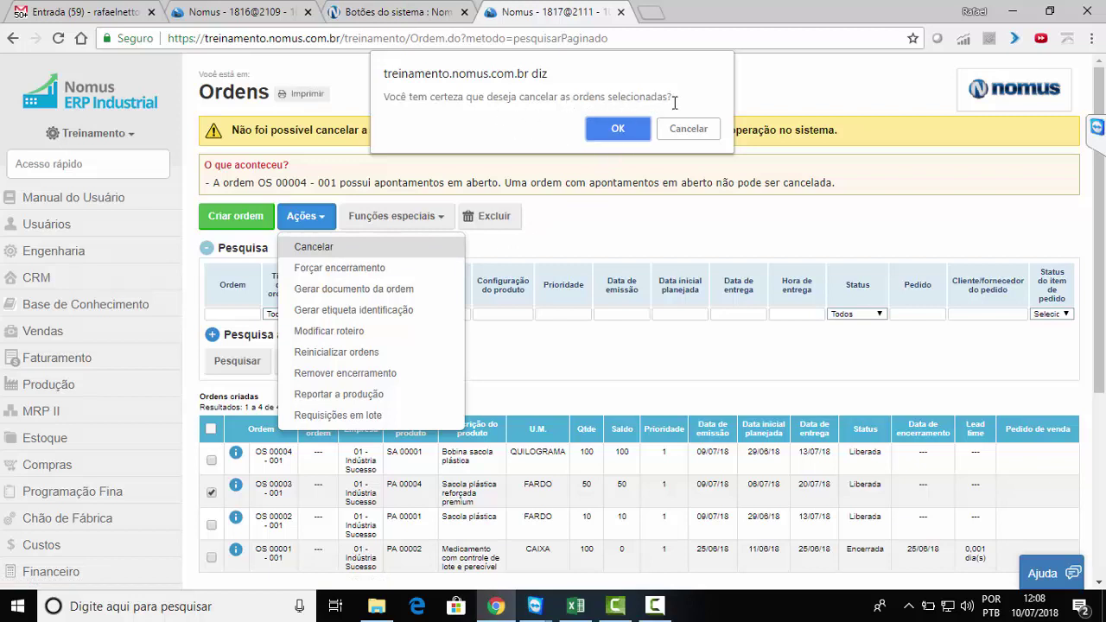
click(619, 129)
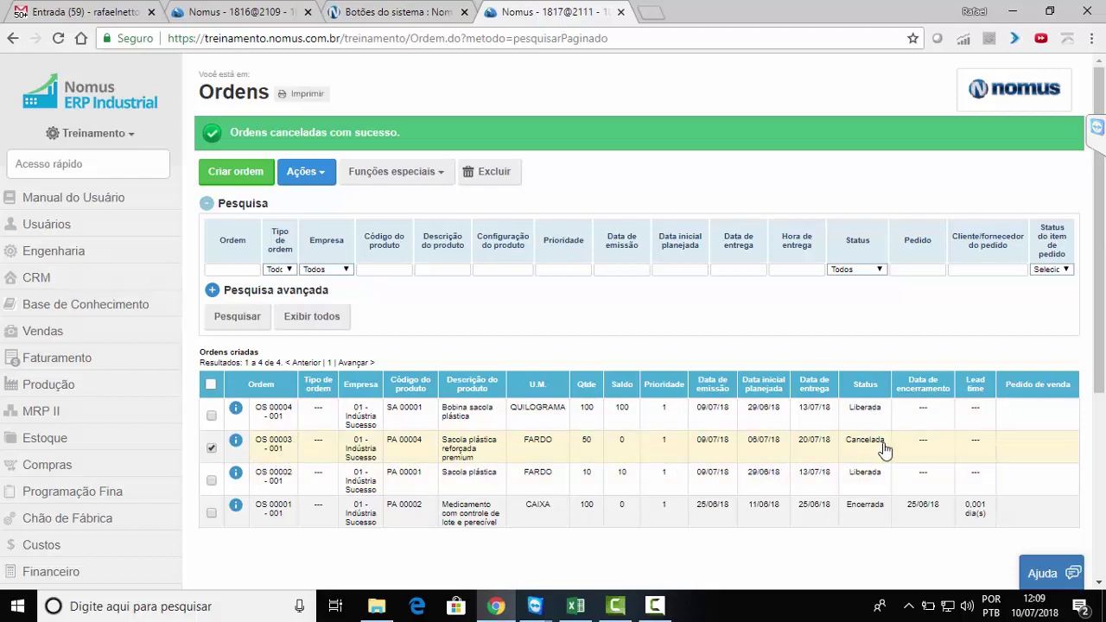
- Return to the help article and read section 2, on buttons that open a new screen with the selected records
click(432, 19)
scroll(577, 336, down, 1)
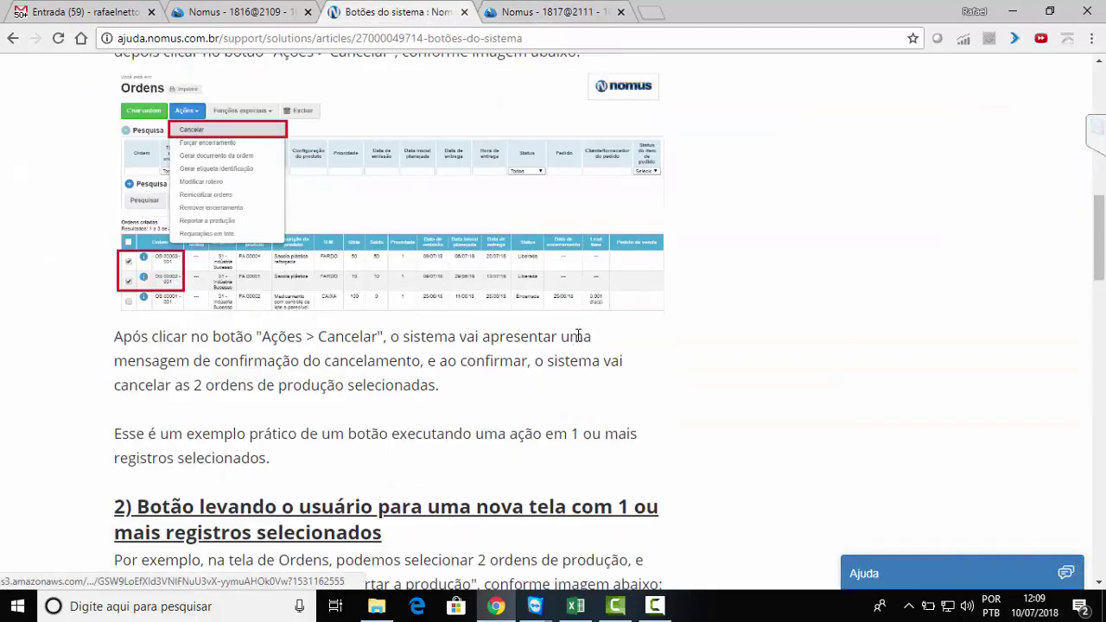
scroll(577, 336, down, 1)
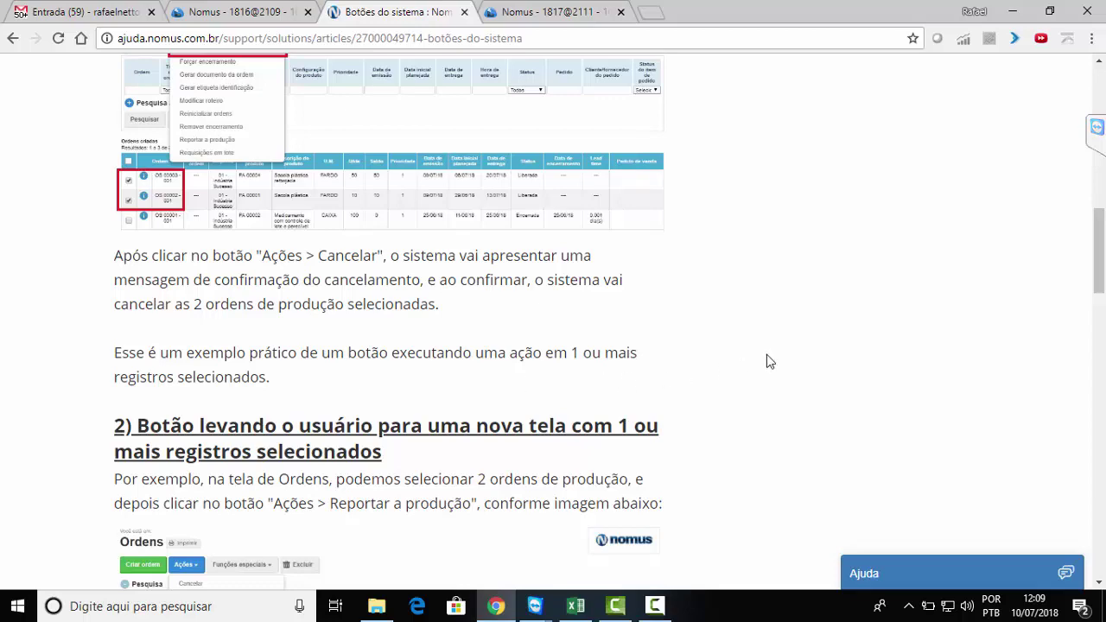
scroll(769, 361, down, 2)
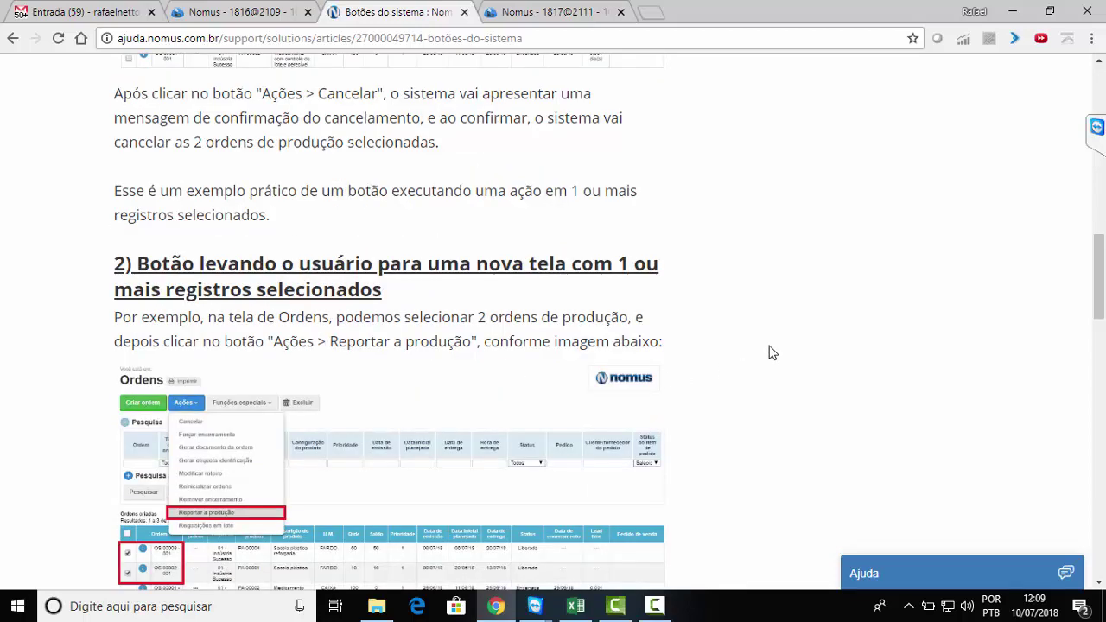
scroll(771, 351, down, 1)
scroll(769, 351, down, 1)
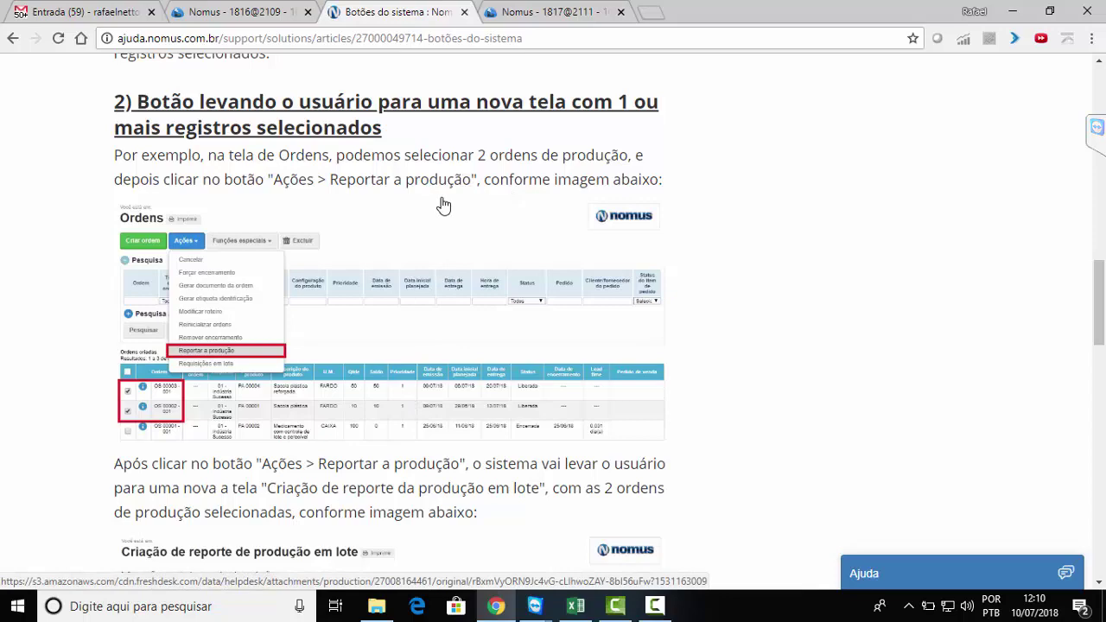
scroll(442, 205, down, 1)
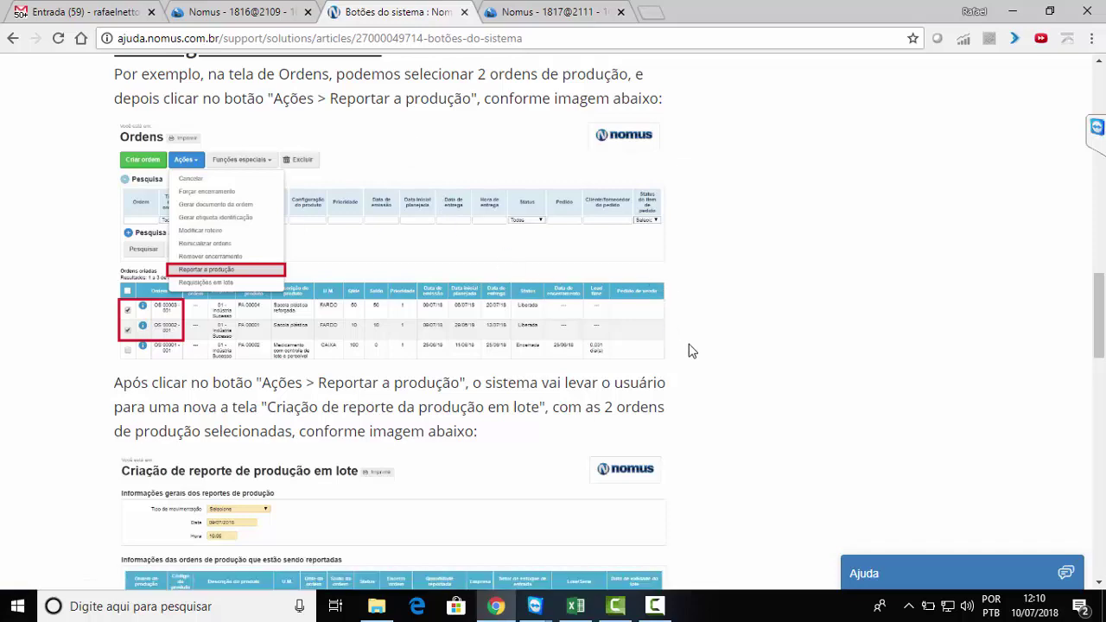
scroll(688, 345, down, 1)
scroll(680, 345, down, 1)
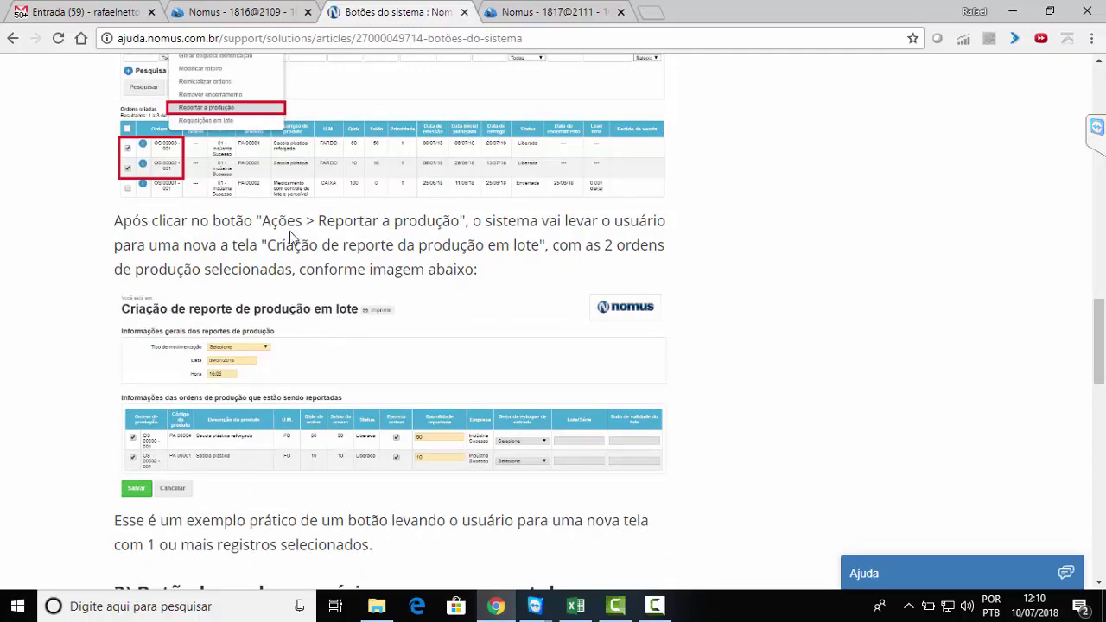
scroll(321, 239, down, 1)
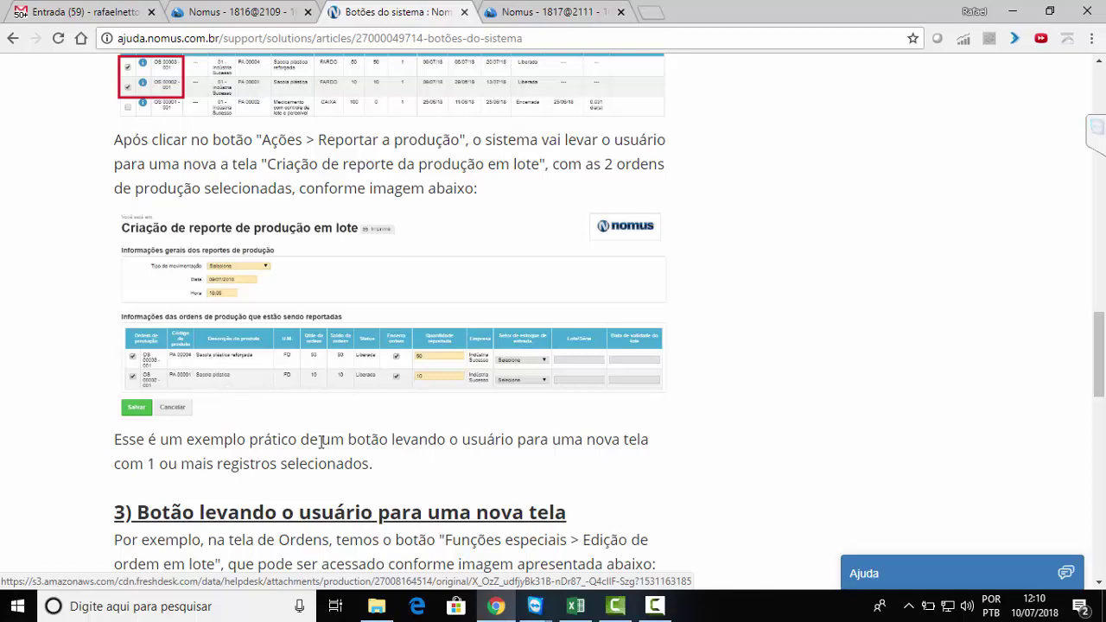
- Switch to Nomus ERP and open the batch production report with only the "Sacola plástica" order selected
click(551, 14)
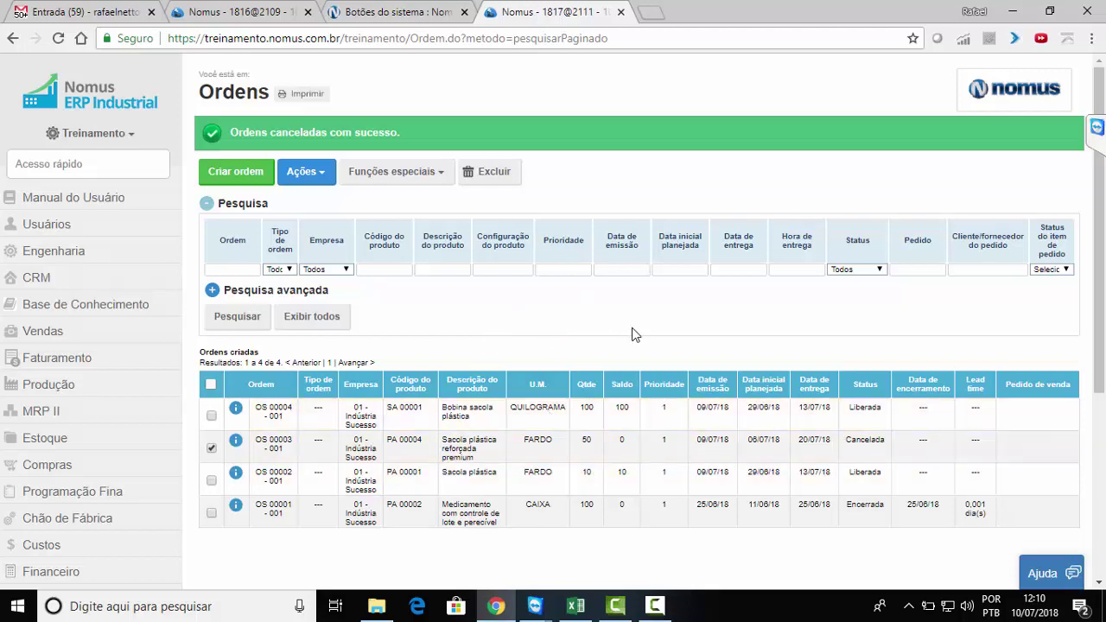
click(212, 450)
click(213, 480)
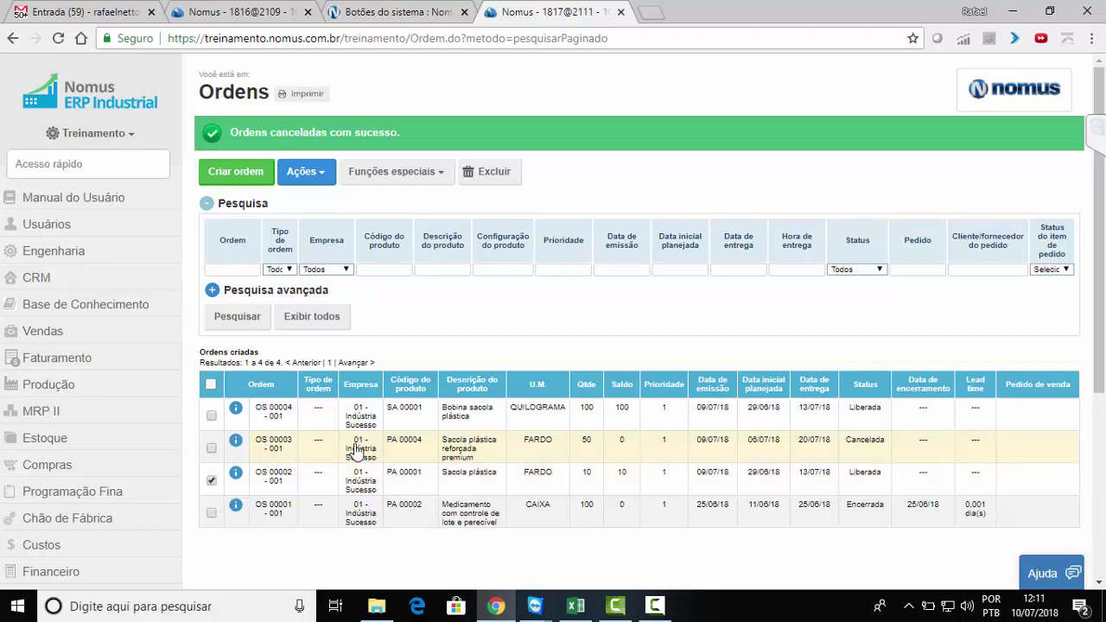
click(326, 177)
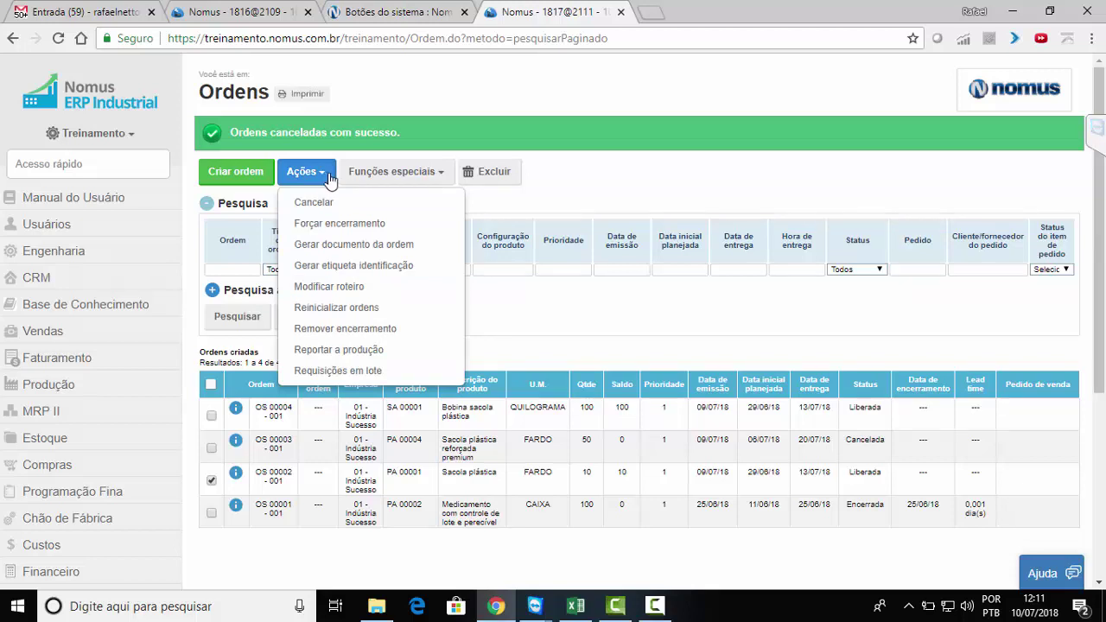
click(424, 357)
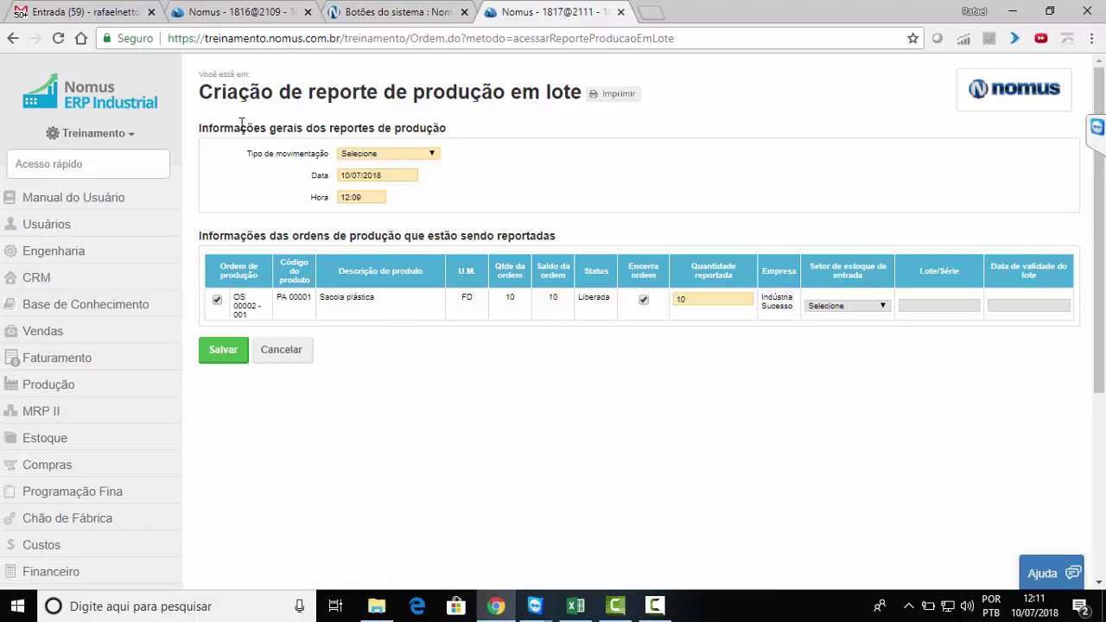
- Highlight the "Criação de reporte de produção em lote" title and cancel the report to return to the orders list
drag(200, 93, 579, 91)
click(557, 129)
click(290, 355)
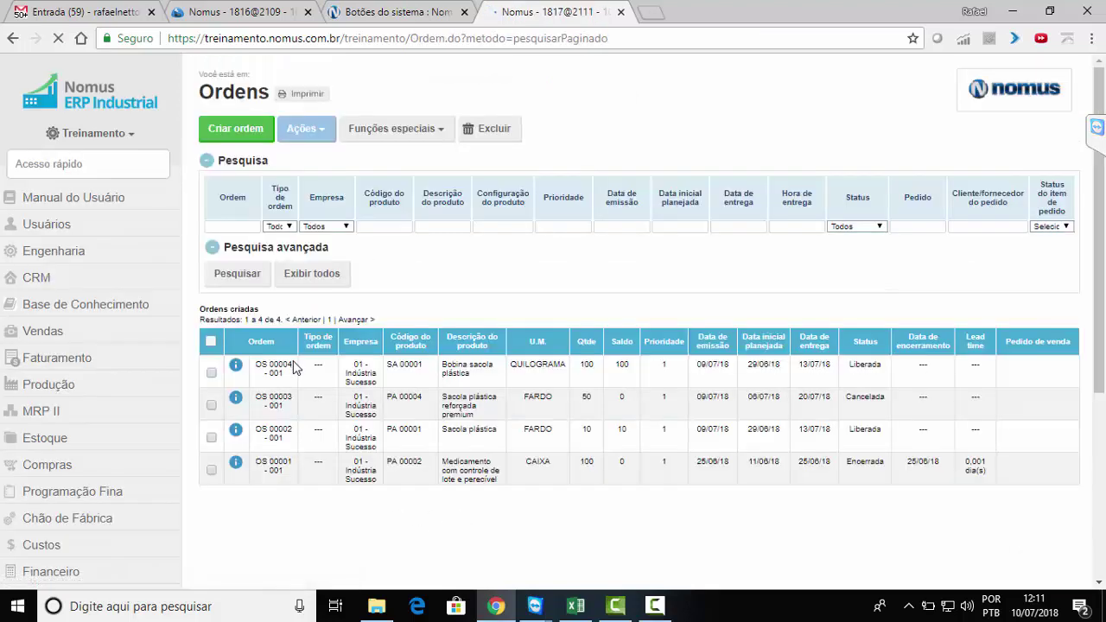
- Return to the help article and read section 3, on buttons that open a new screen without selected records
click(418, 14)
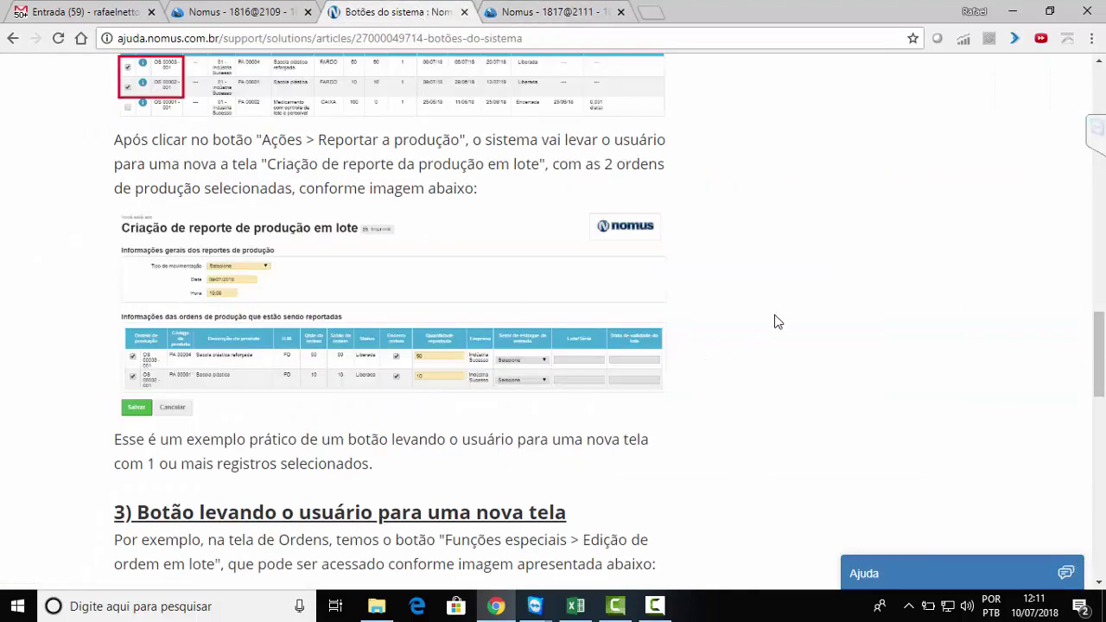
scroll(775, 321, down, 4)
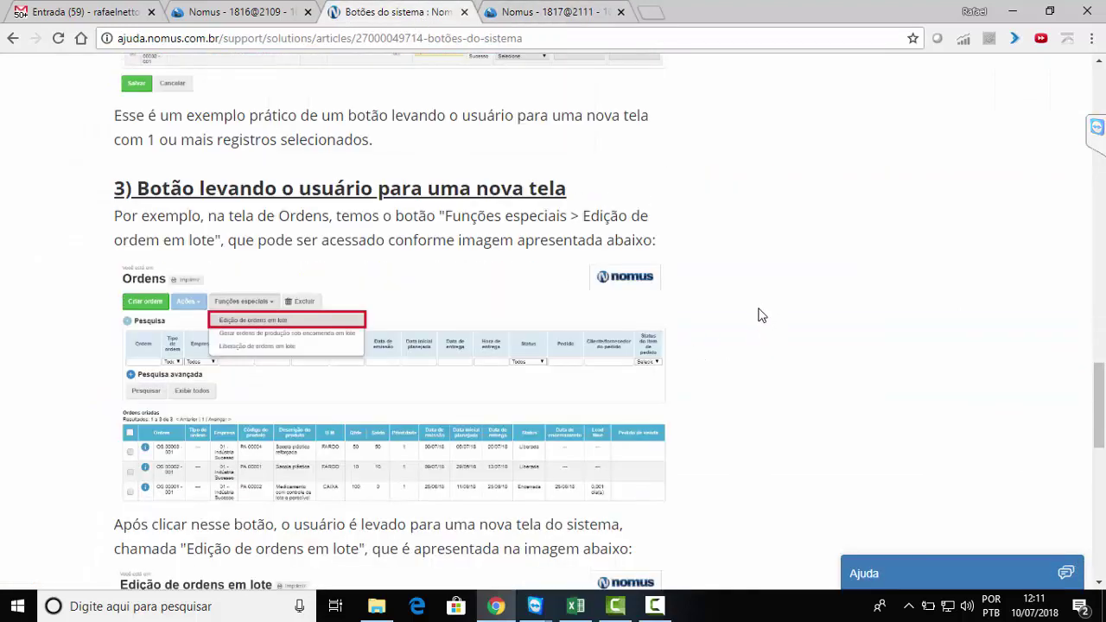
scroll(761, 316, down, 1)
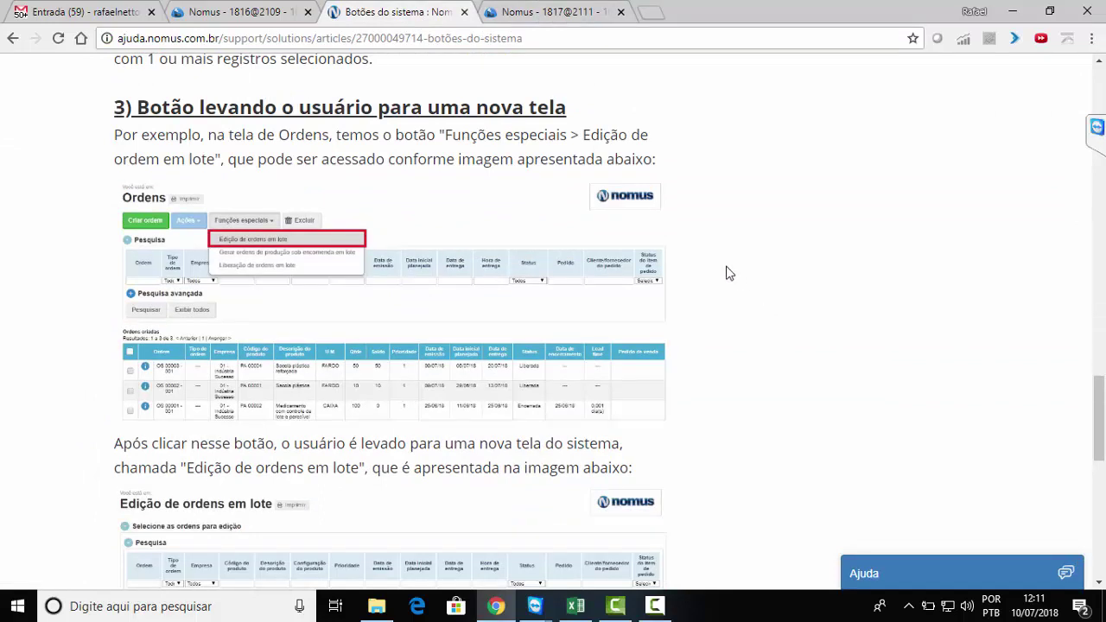
drag(1099, 419, 1099, 421)
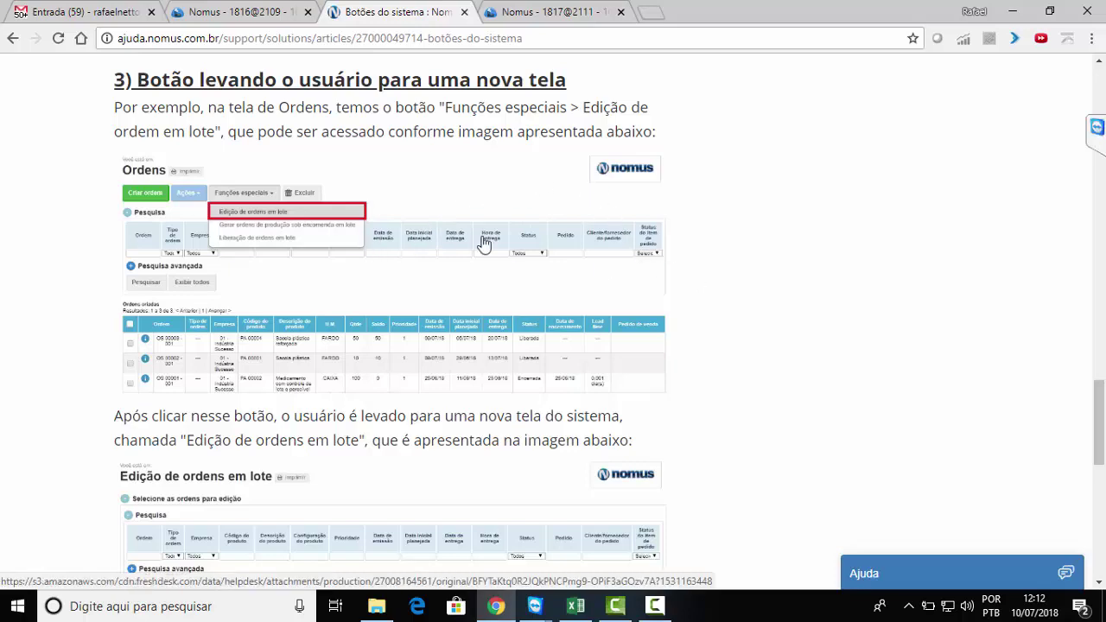
scroll(755, 235, down, 1)
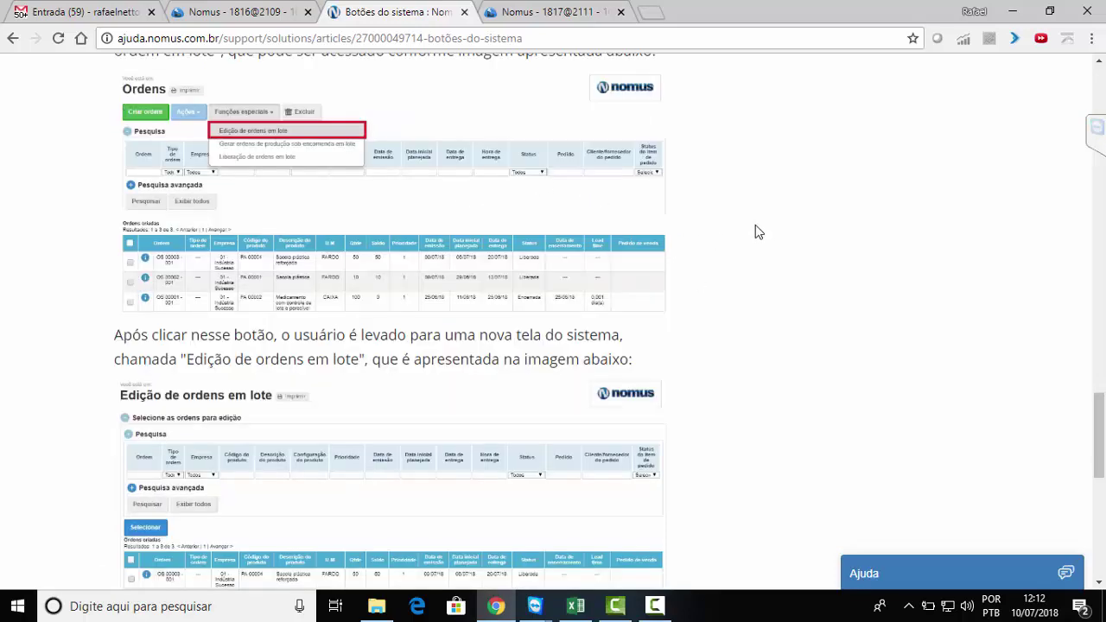
scroll(758, 232, down, 1)
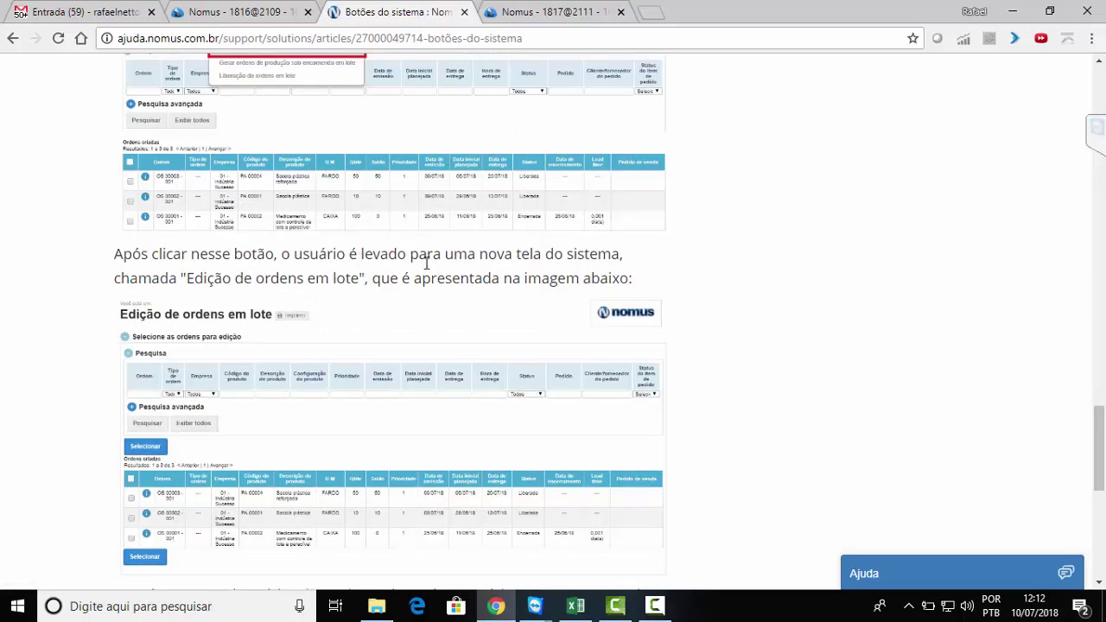
scroll(444, 272, down, 1)
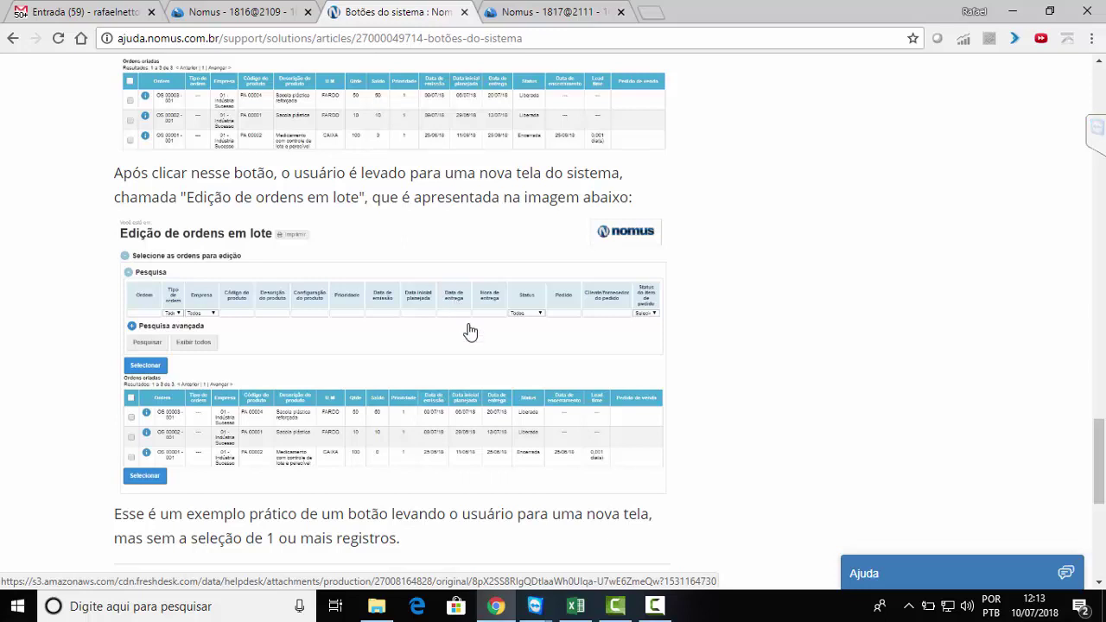
scroll(714, 334, down, 1)
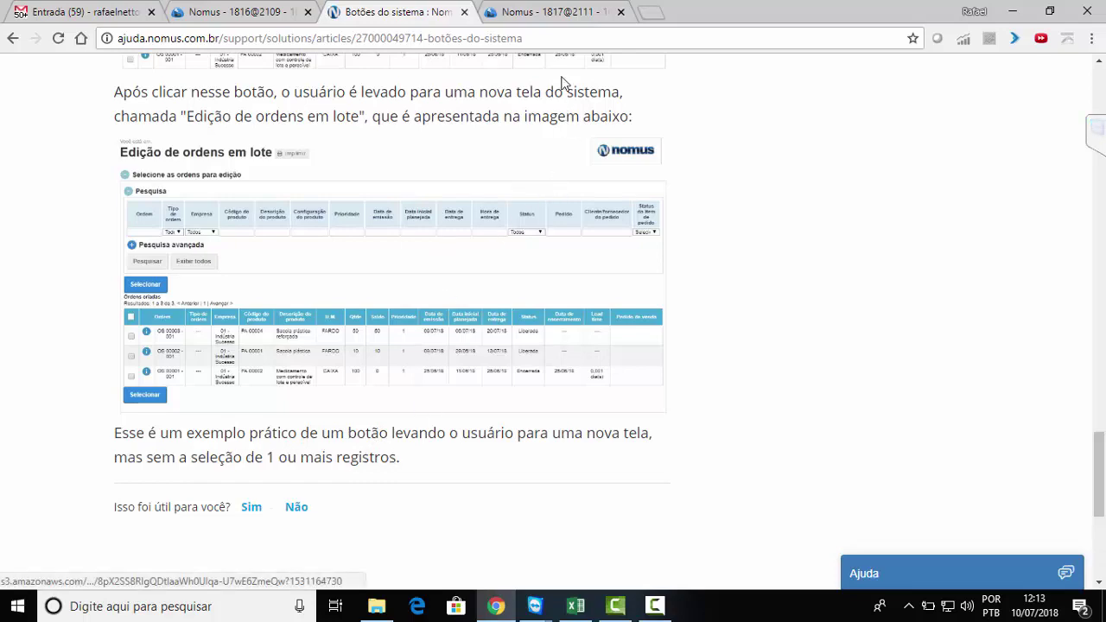
- Switch to Nomus ERP and open the special function "Edição de ordens em lote" without selecting any orders
click(572, 19)
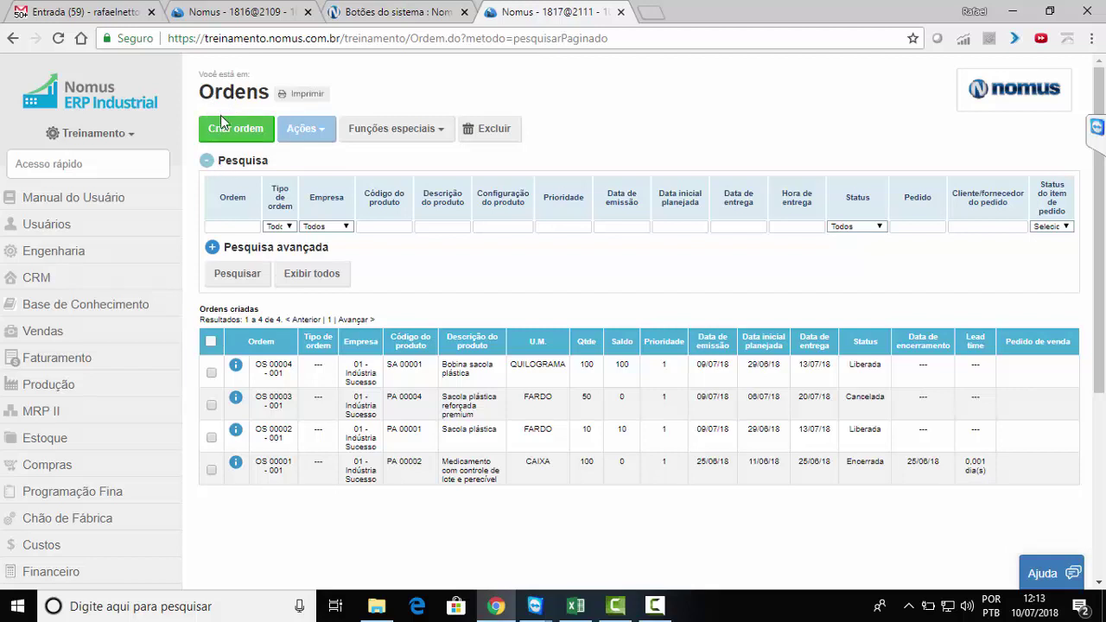
click(442, 131)
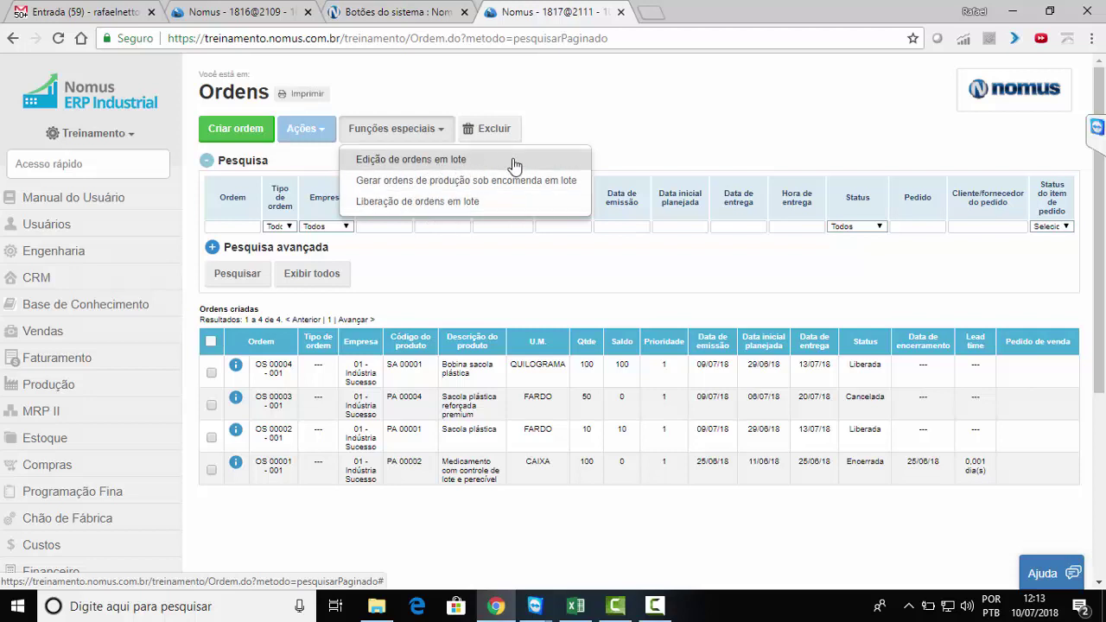
click(560, 164)
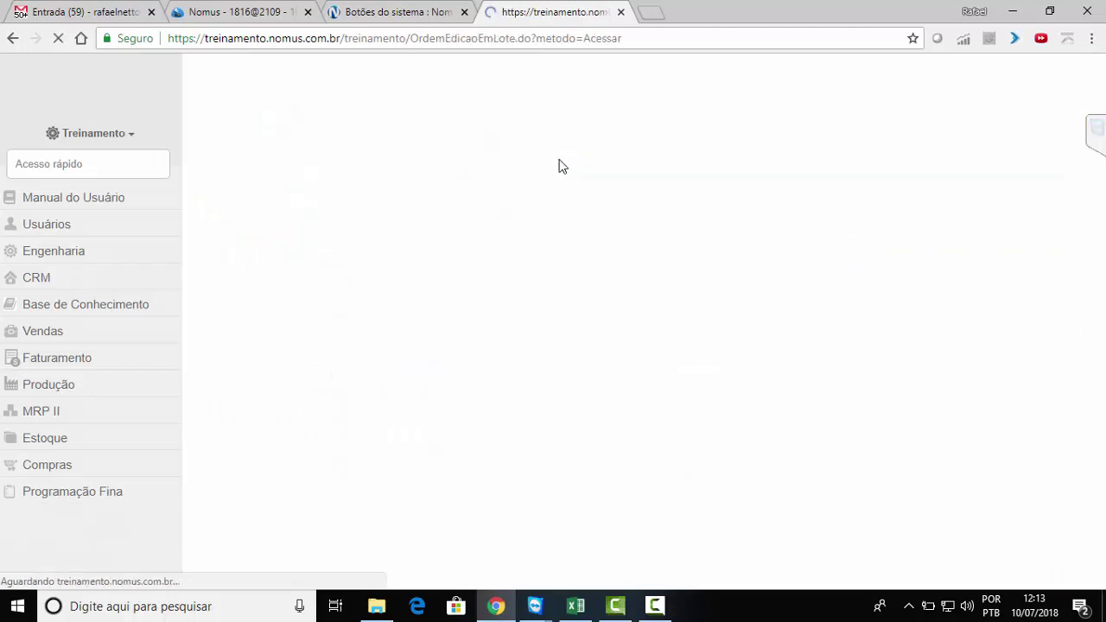